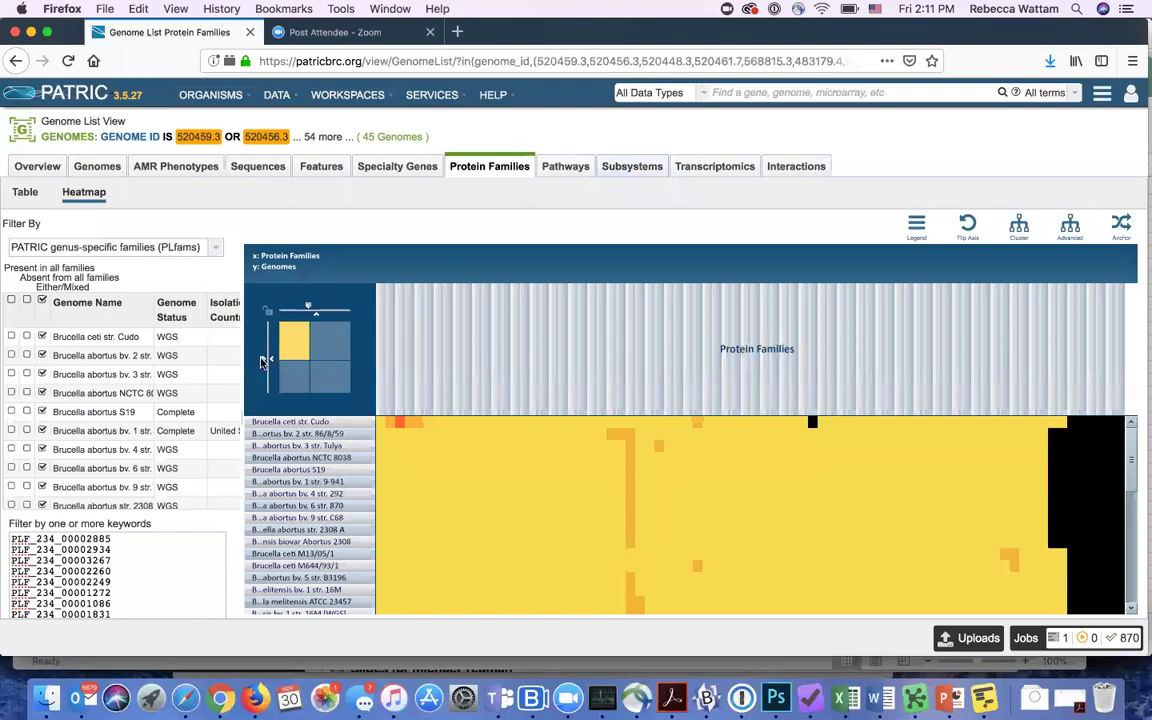
Step: Resize the heatmap zoom so all 45 genome rows fit and family column names are readable
drag(262, 362, 262, 340)
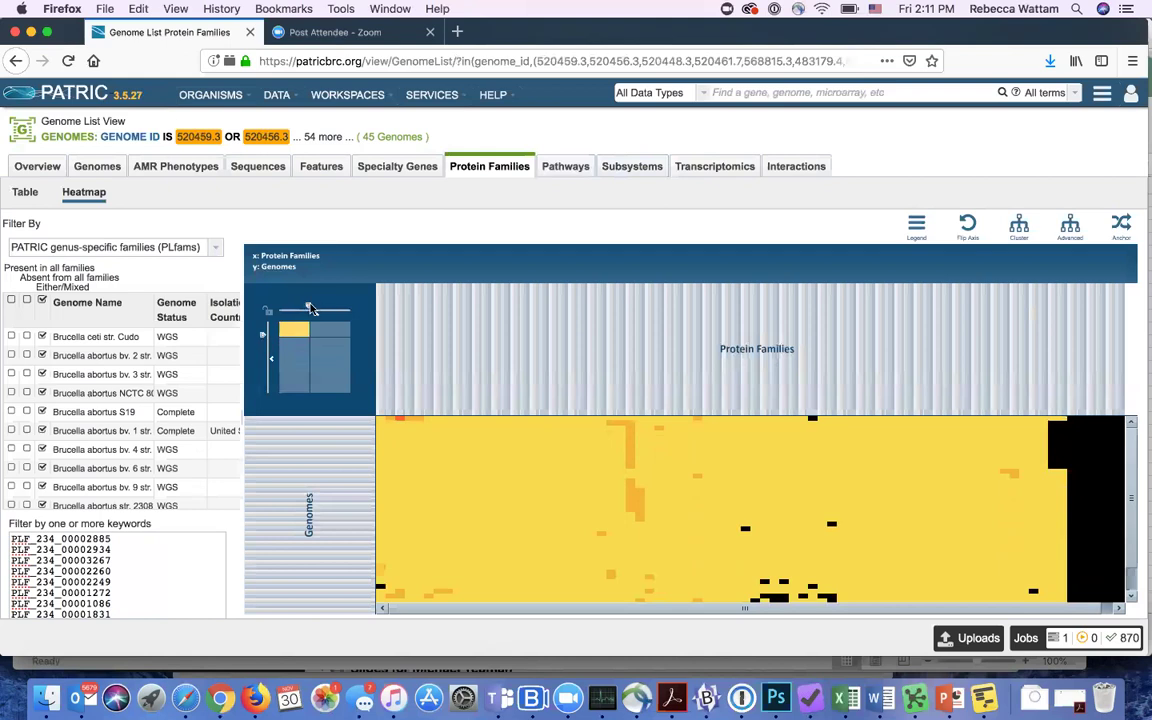
drag(310, 308, 322, 308)
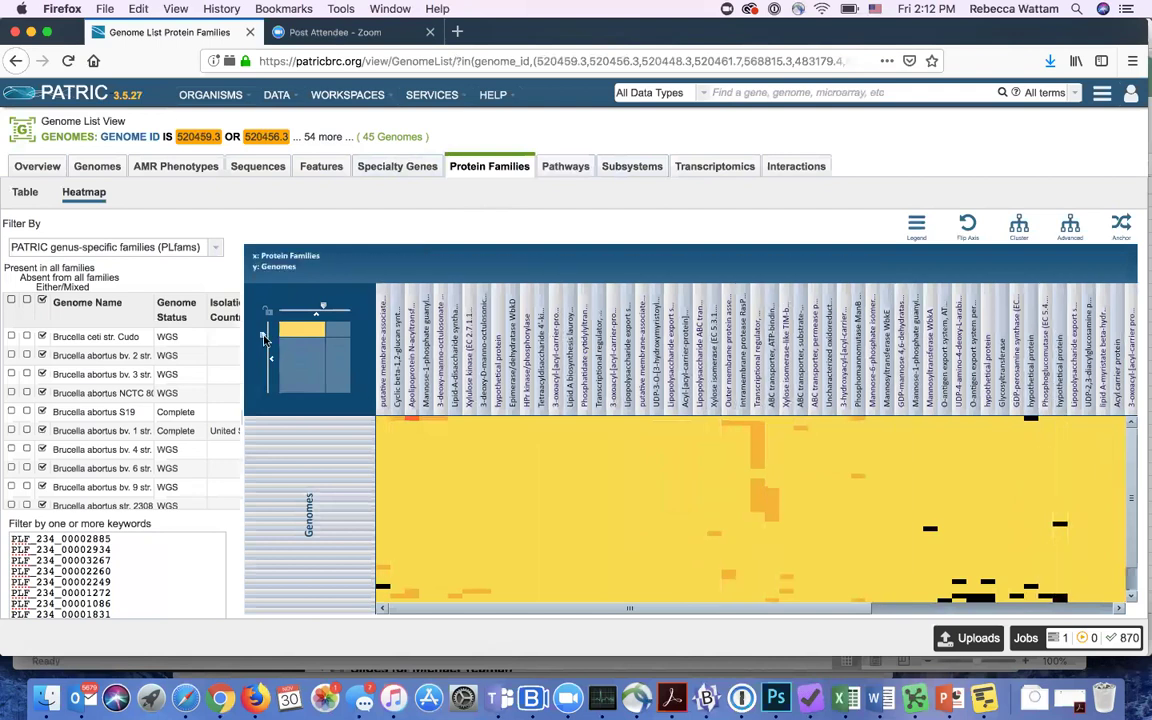
drag(265, 340, 264, 331)
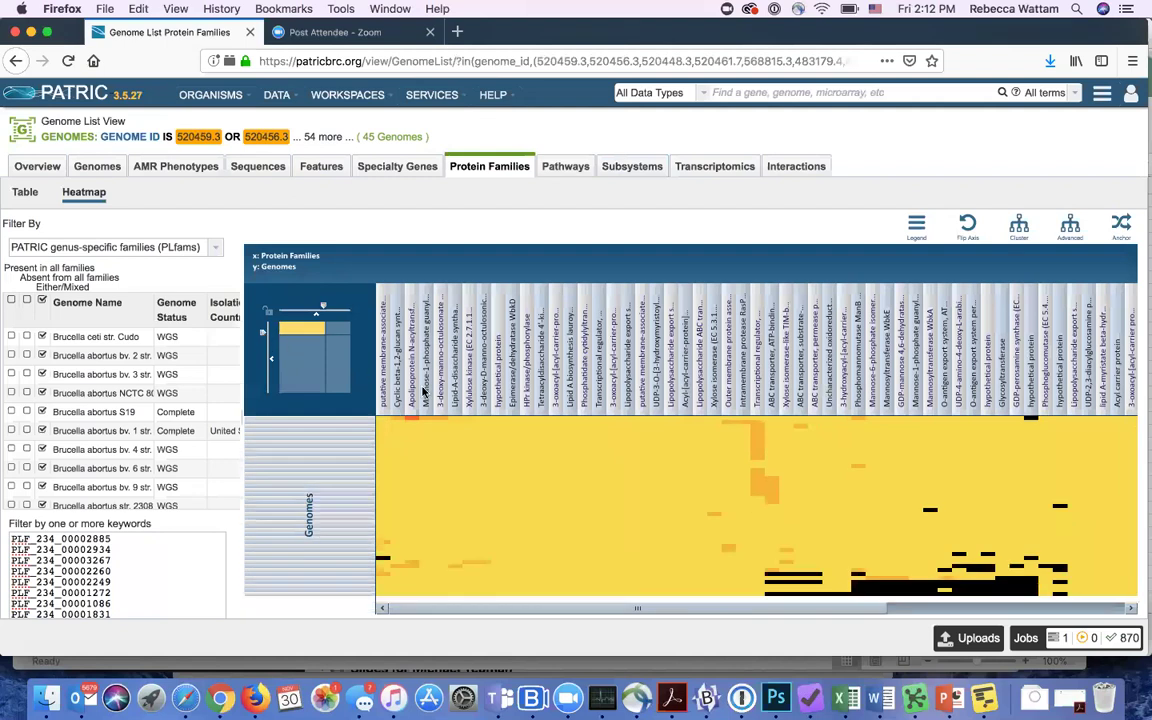
Step: Select the Epimerase/dehydratase WbkD family column across all 45 genomes
click(514, 400)
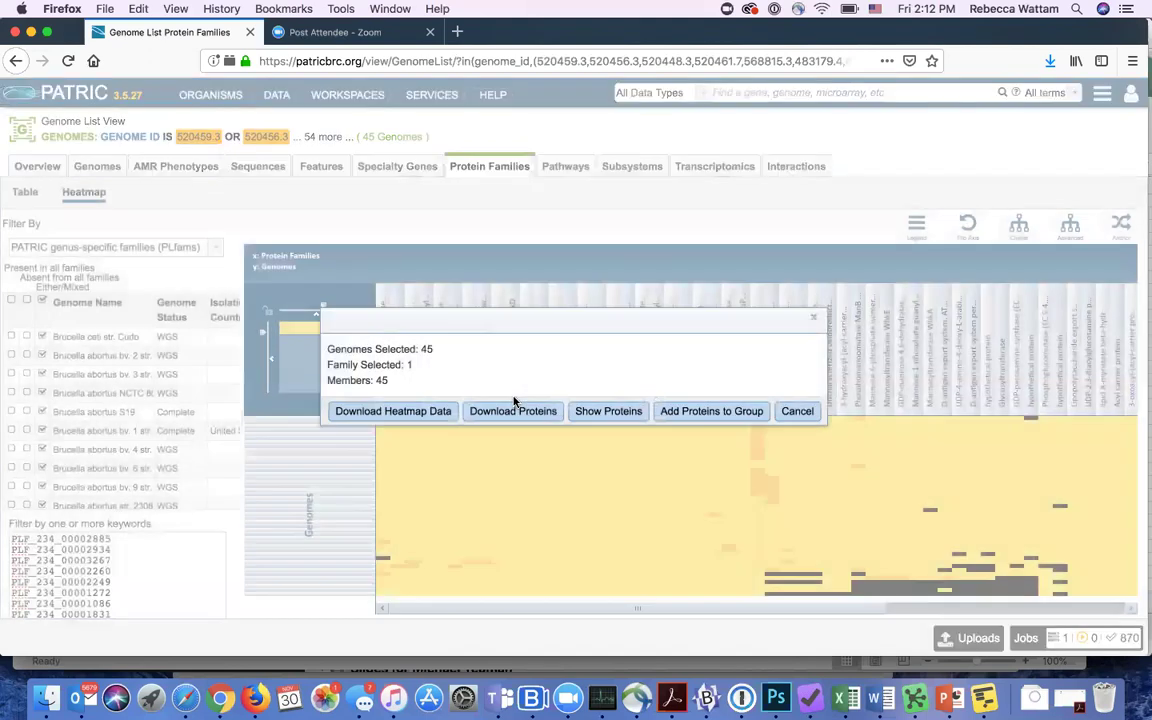
Step: List the 45 WbkD member proteins, select them all, and request a multiple sequence alignment
click(612, 412)
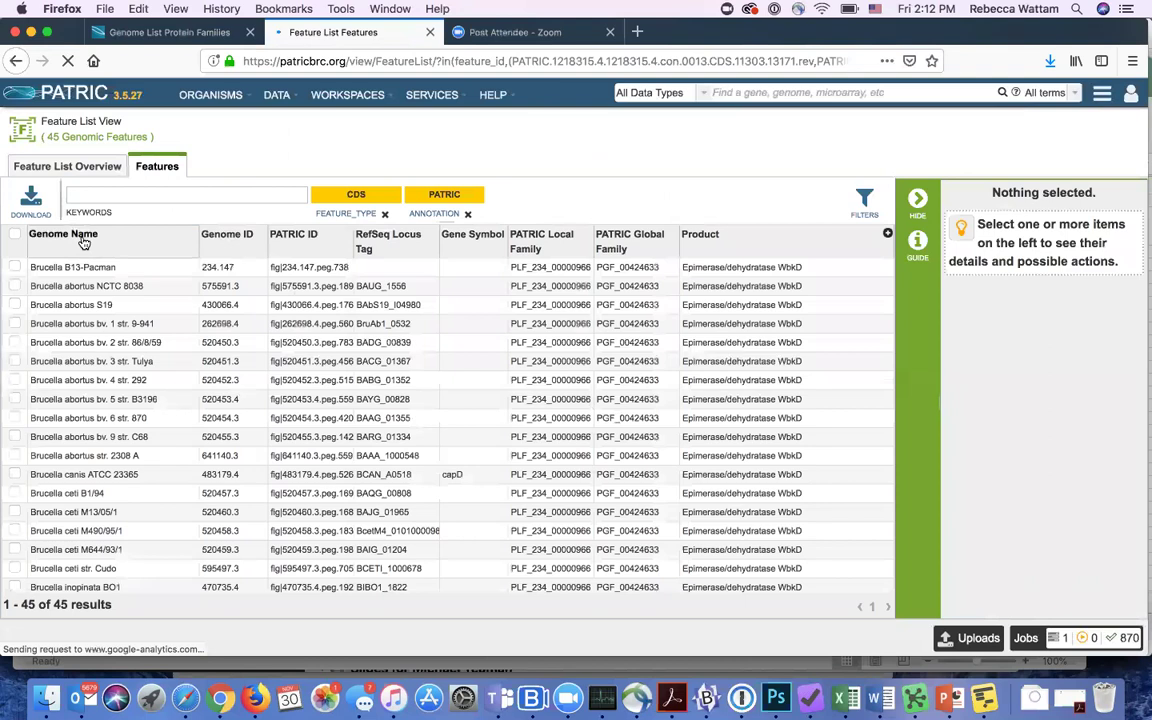
click(15, 236)
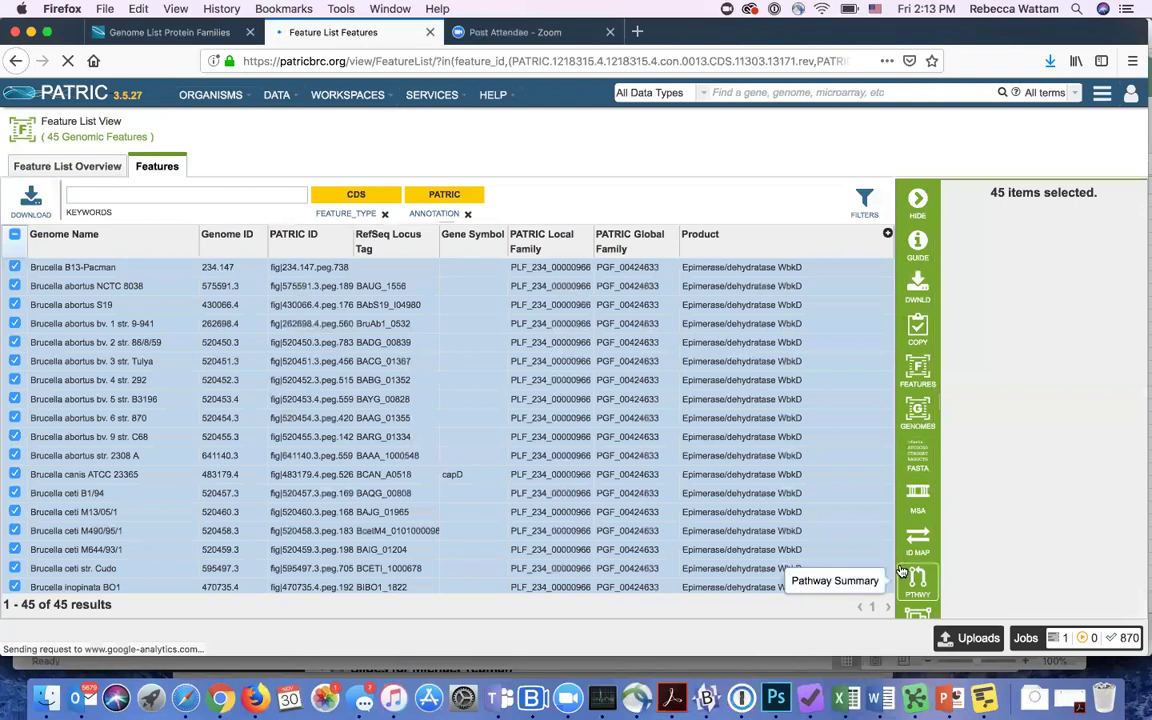
scroll(924, 452, down, 1)
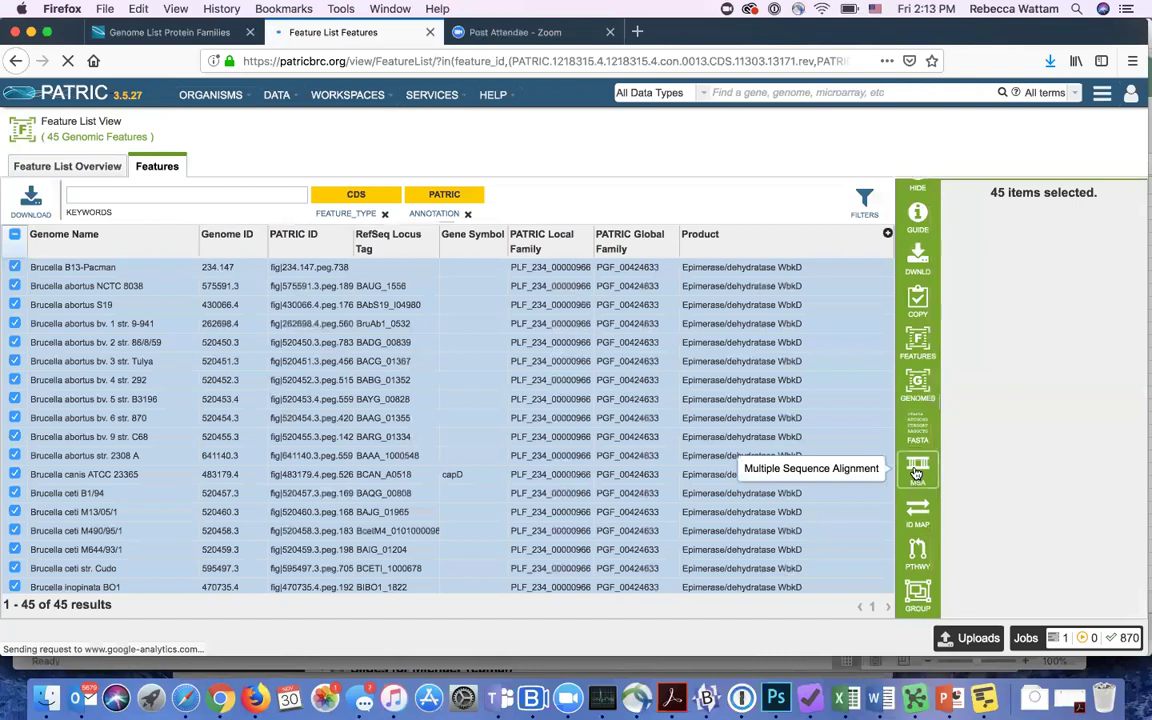
click(918, 470)
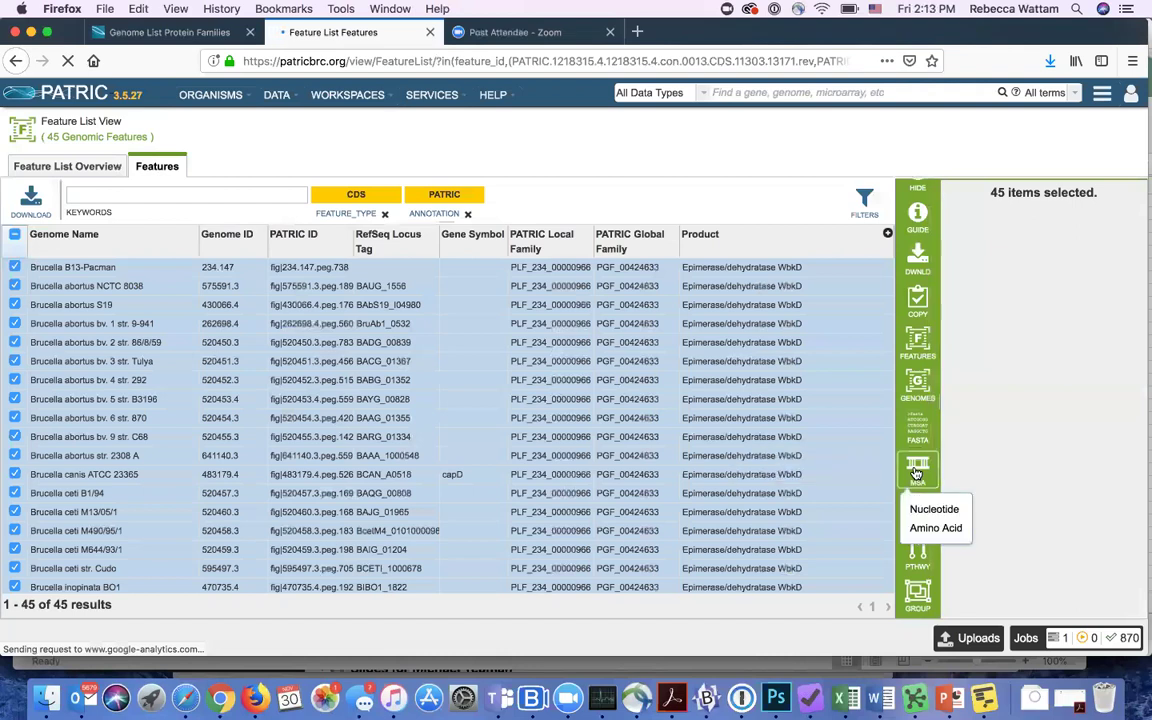
Step: Align the 45 WbkD proteins as amino acid sequences
click(936, 528)
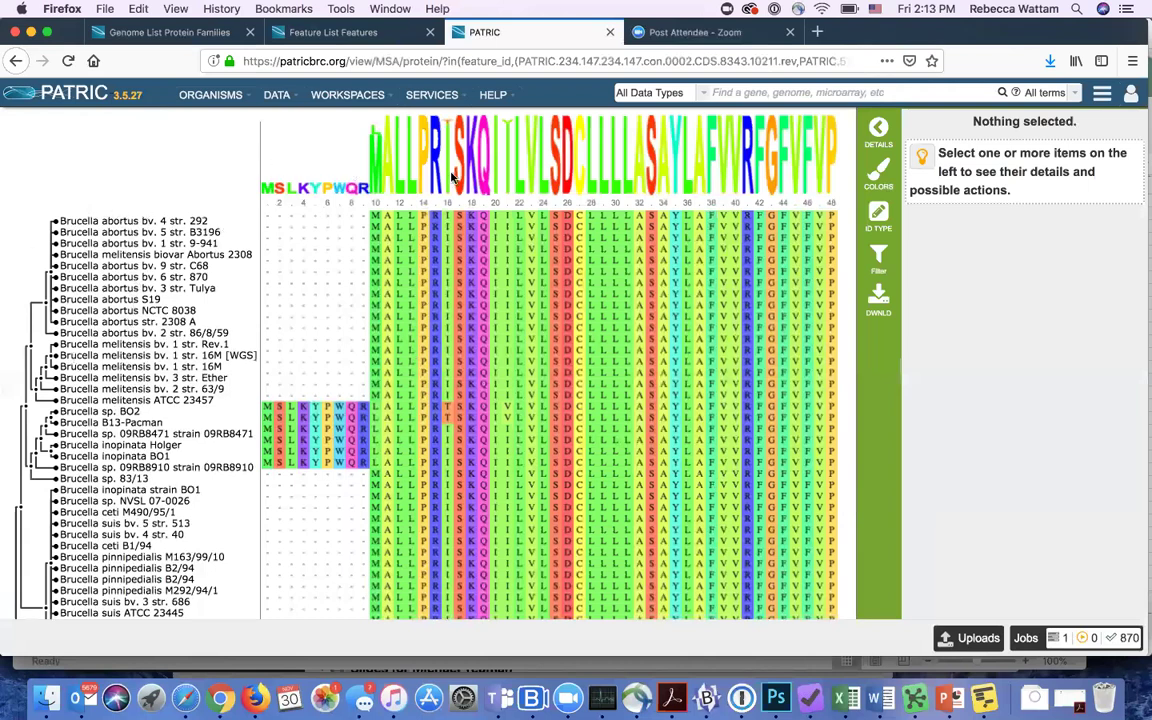
scroll(365, 224, right, 3)
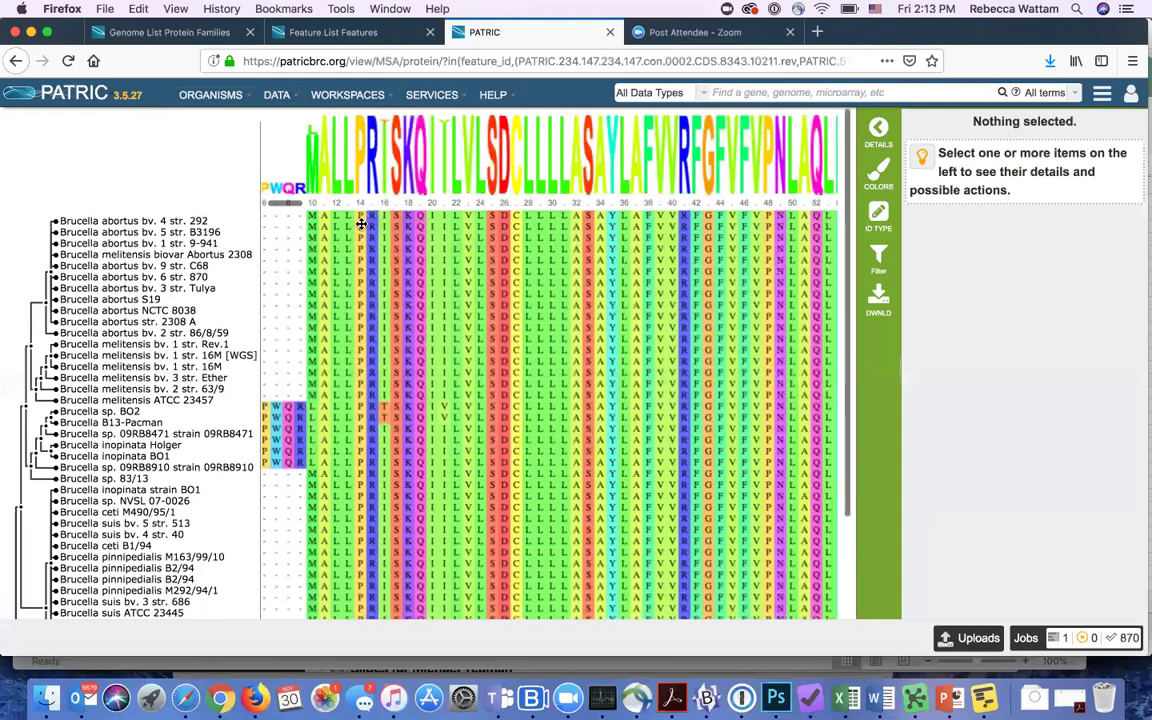
scroll(330, 213, right, 20)
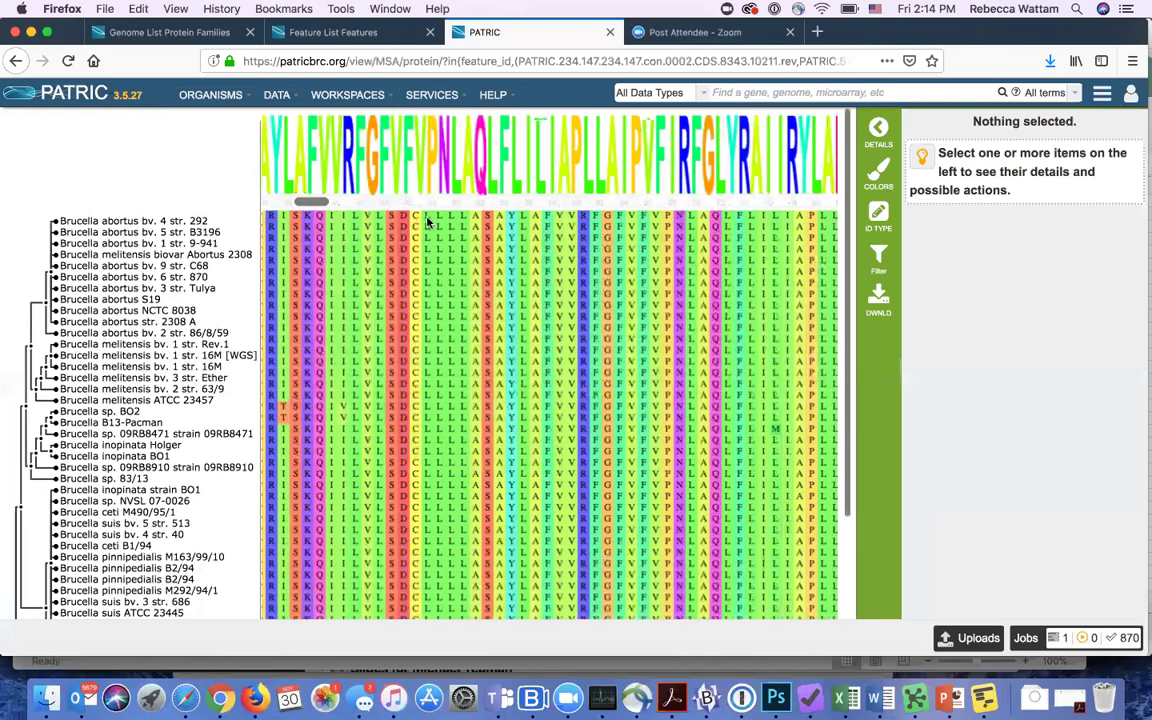
scroll(595, 249, left, 15)
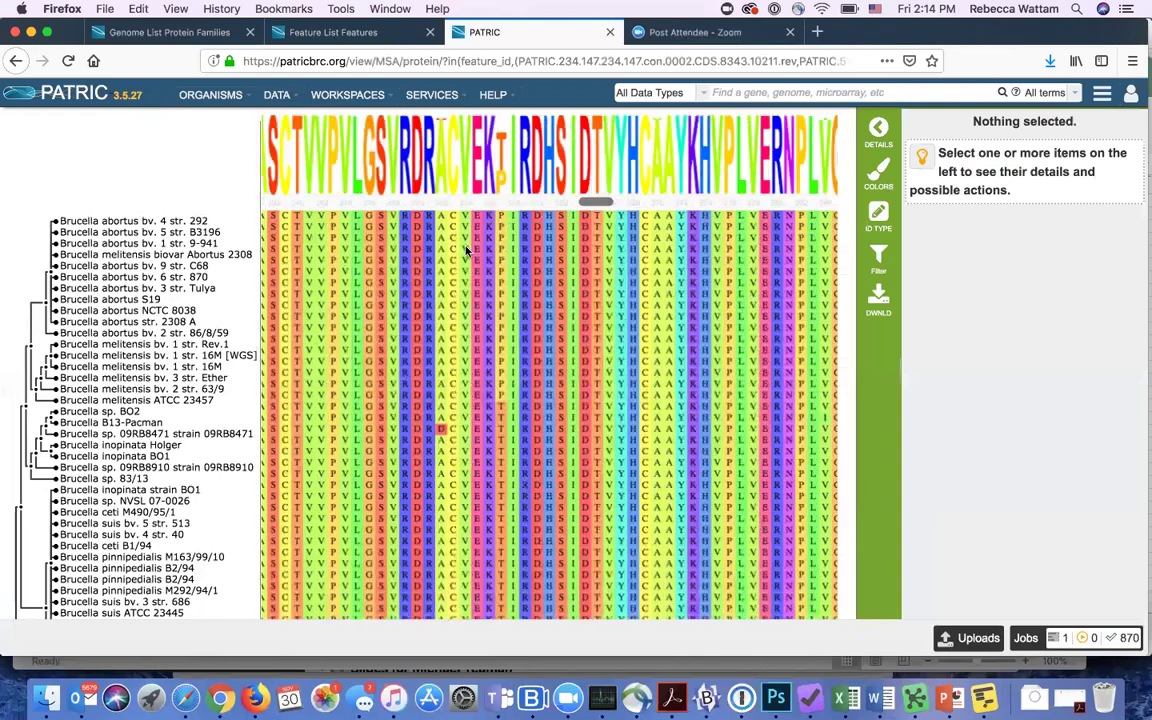
scroll(405, 250, right, 3)
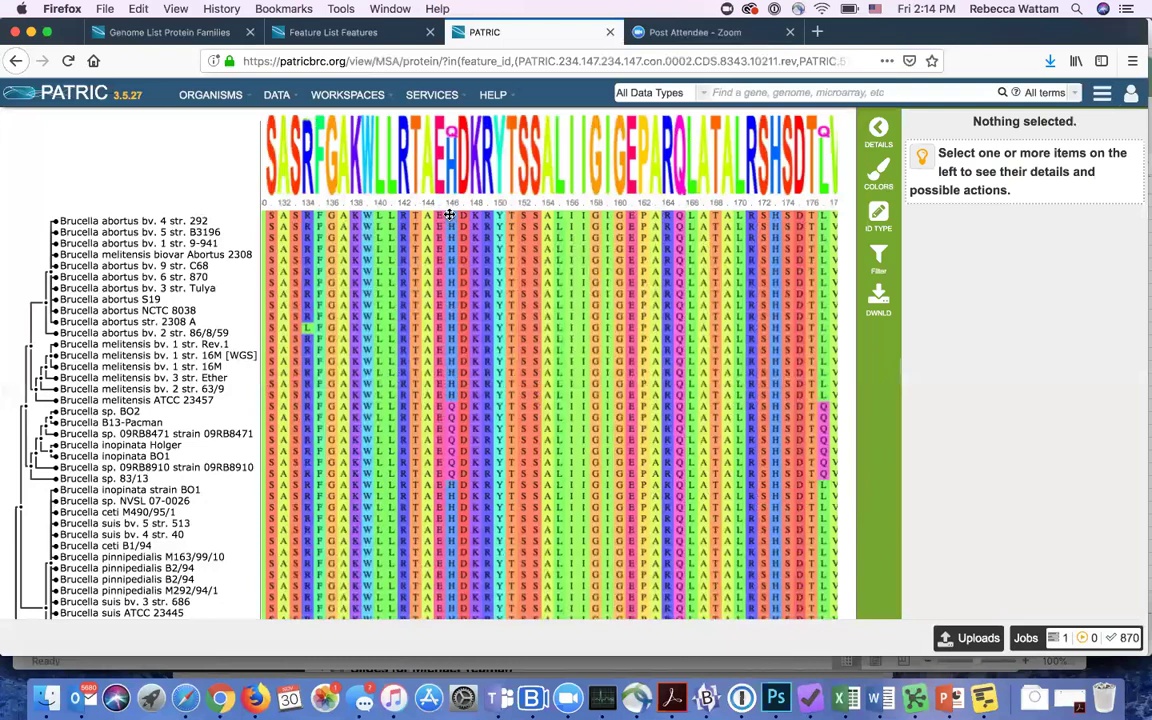
scroll(105, 450, down, 2)
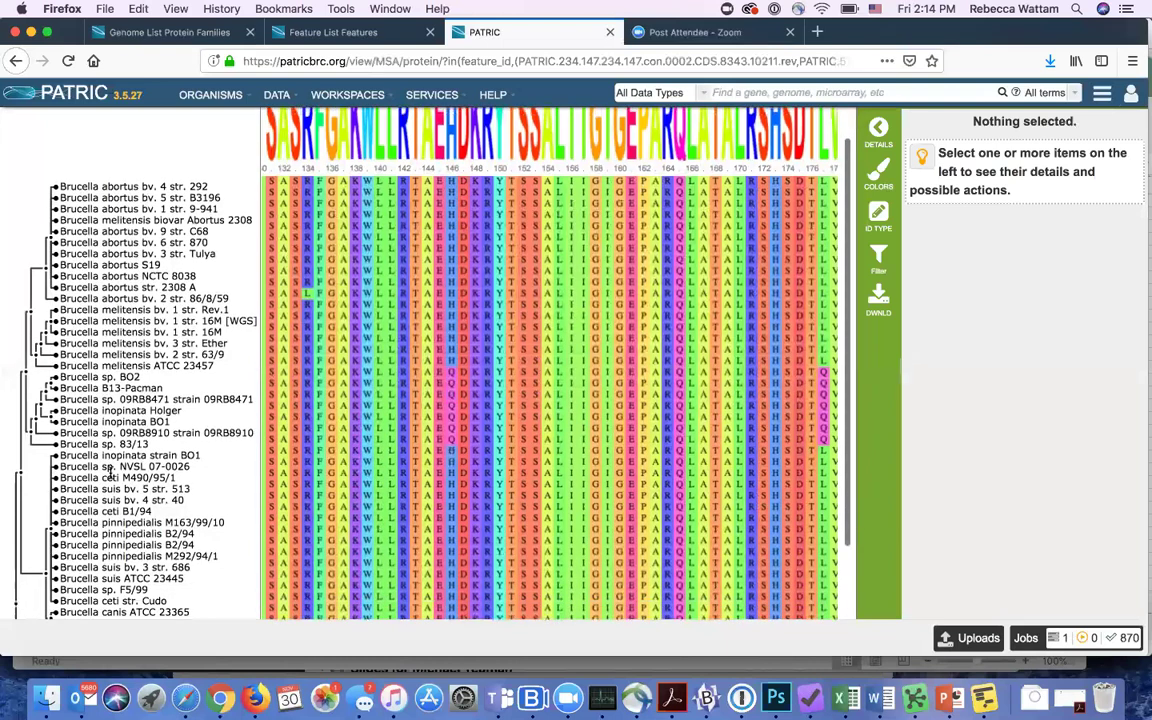
scroll(110, 472, down, 1)
scroll(110, 472, up, 3)
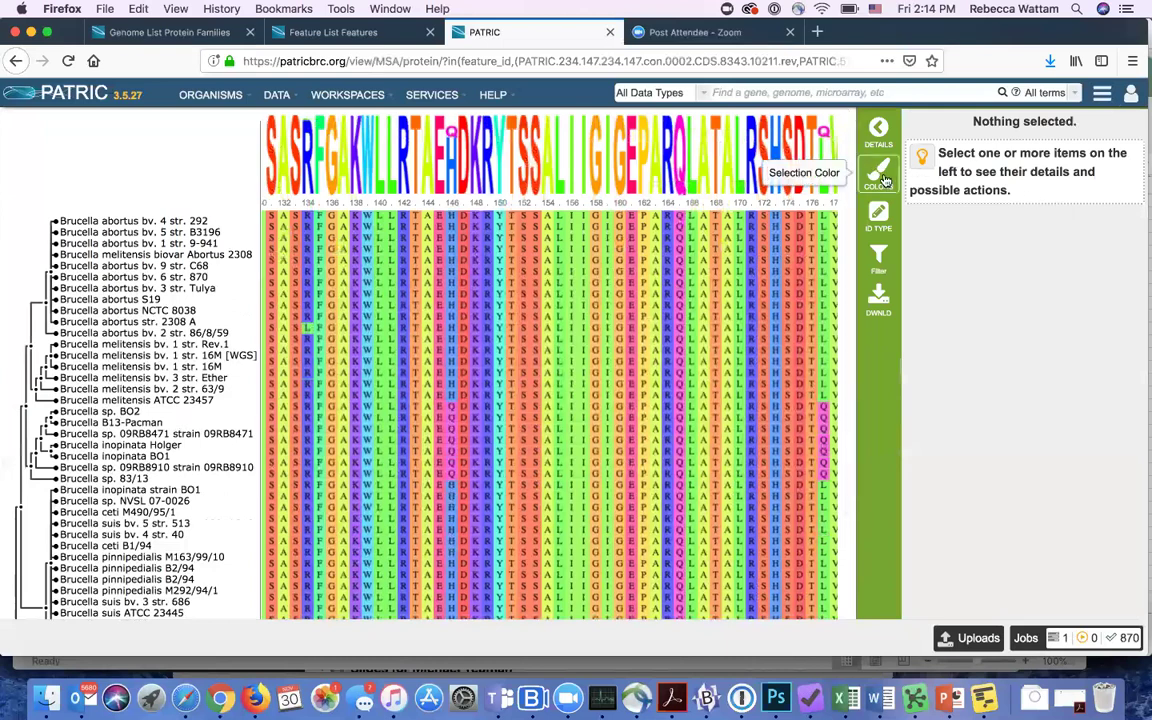
Step: Switch the tree leaf labels to Gene ID (fig peg identifiers)
click(881, 212)
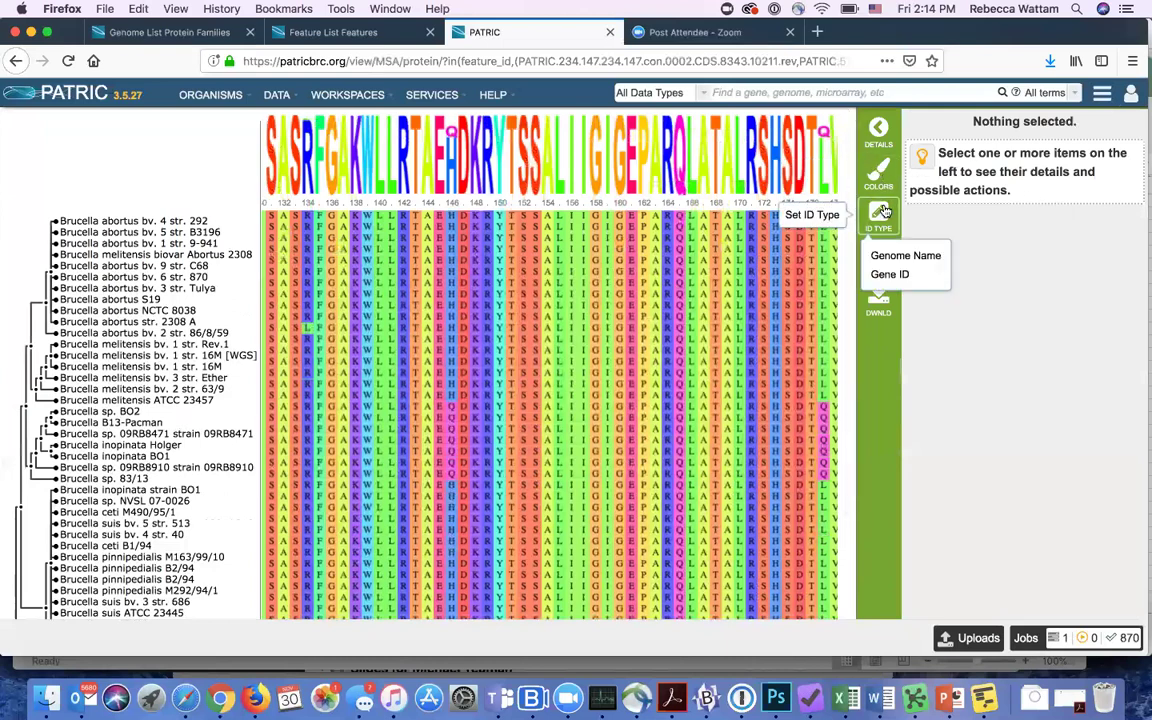
click(885, 276)
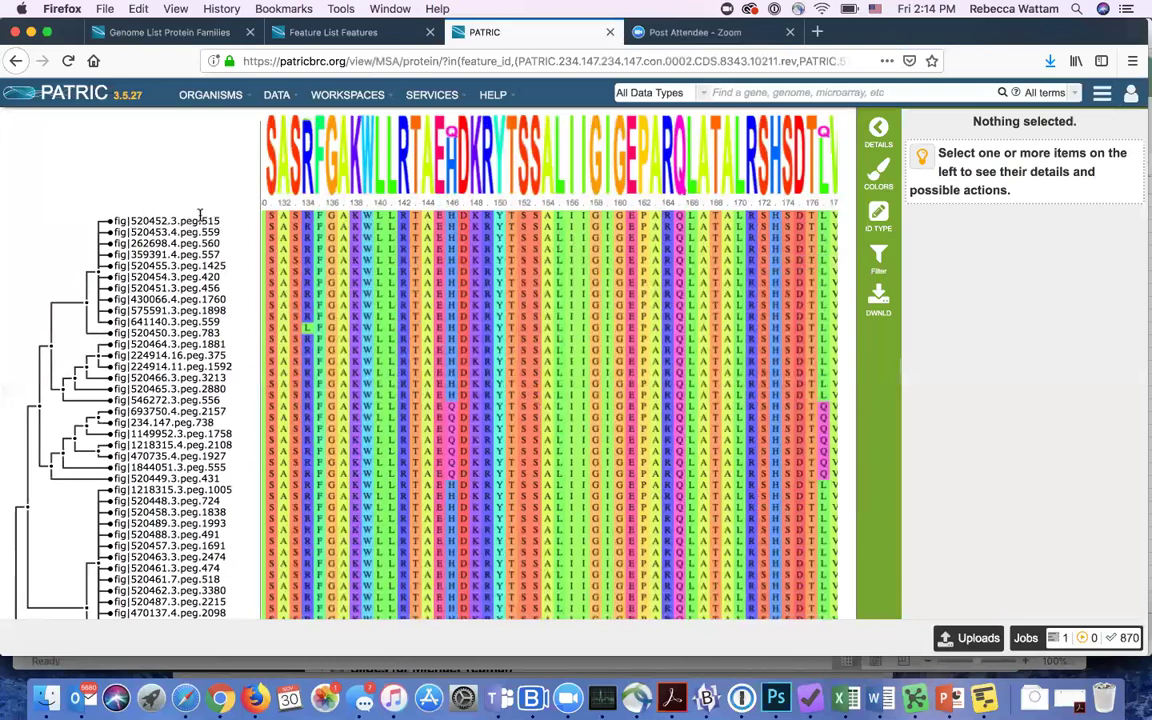
Step: Preview the Lesk and MAE colour schemes on the alignment
click(876, 173)
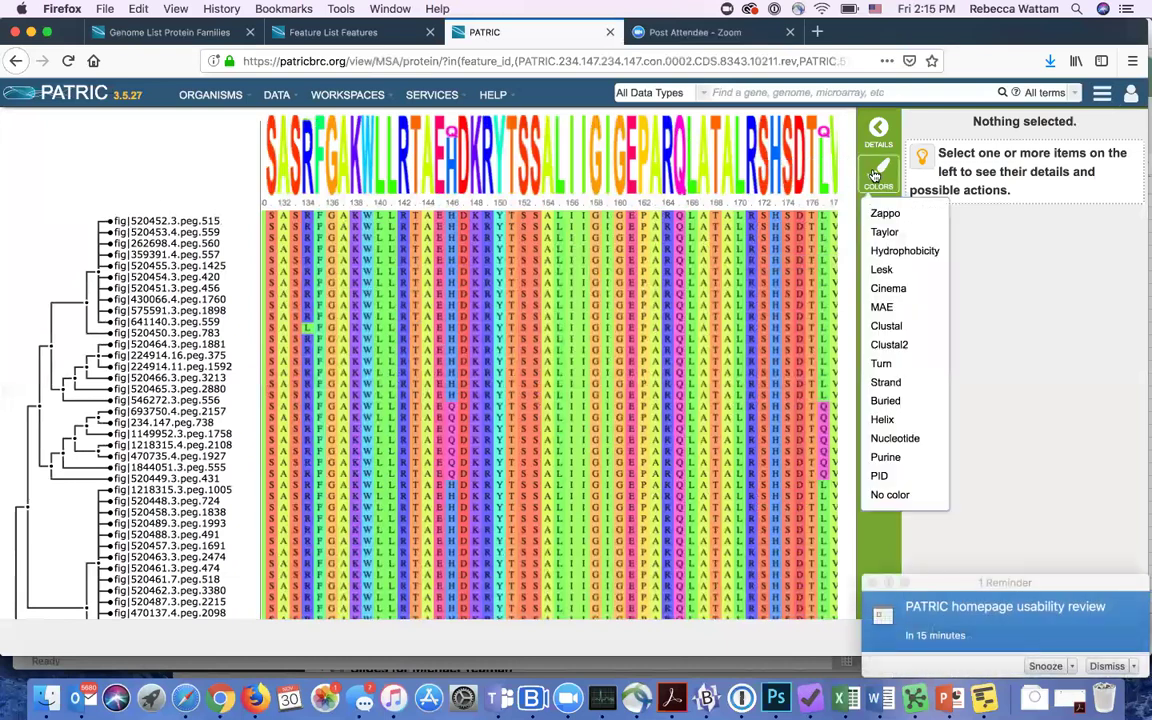
click(885, 232)
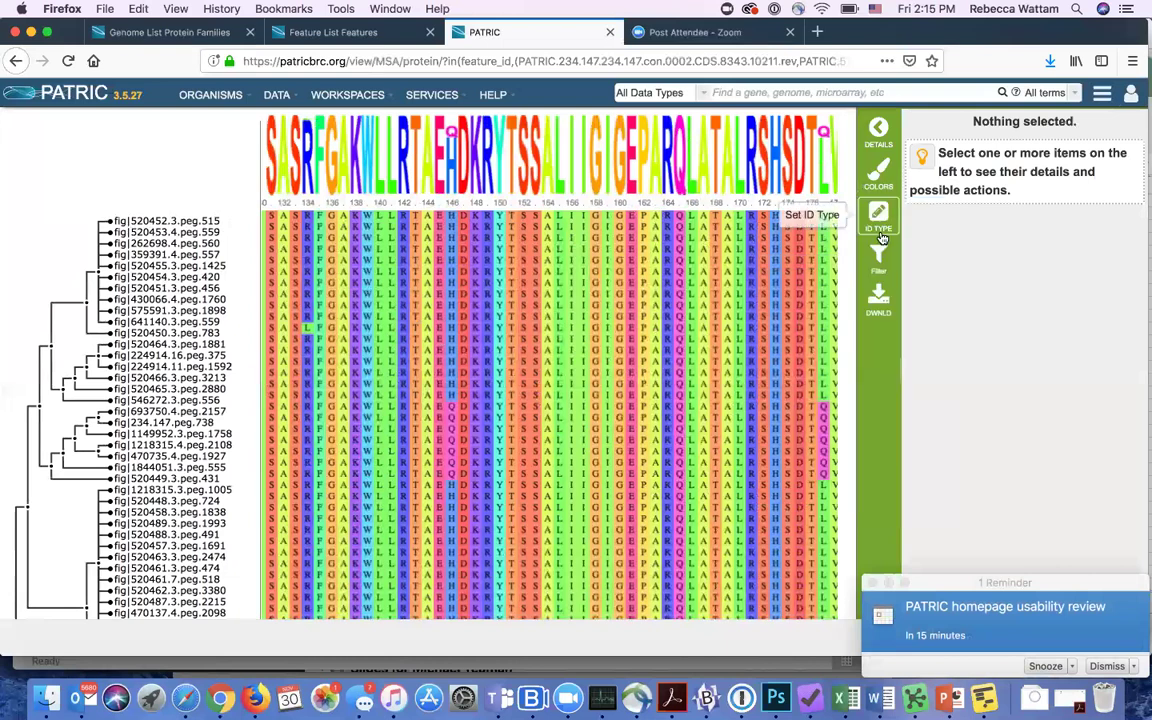
click(877, 173)
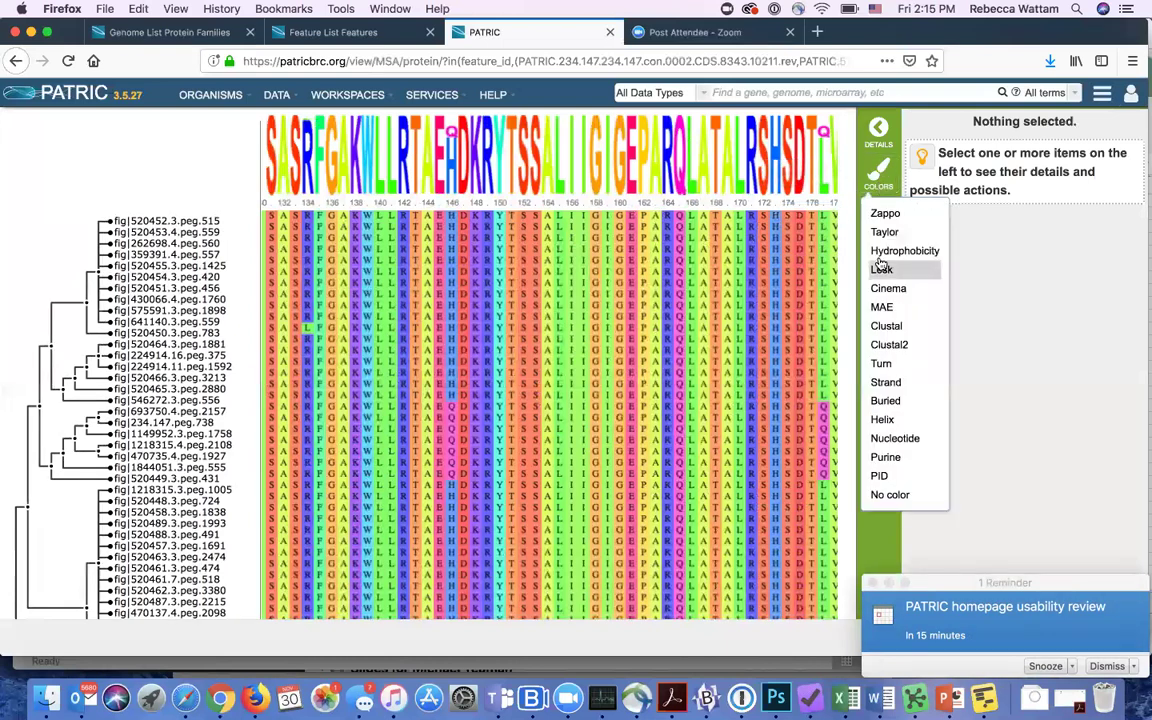
click(881, 270)
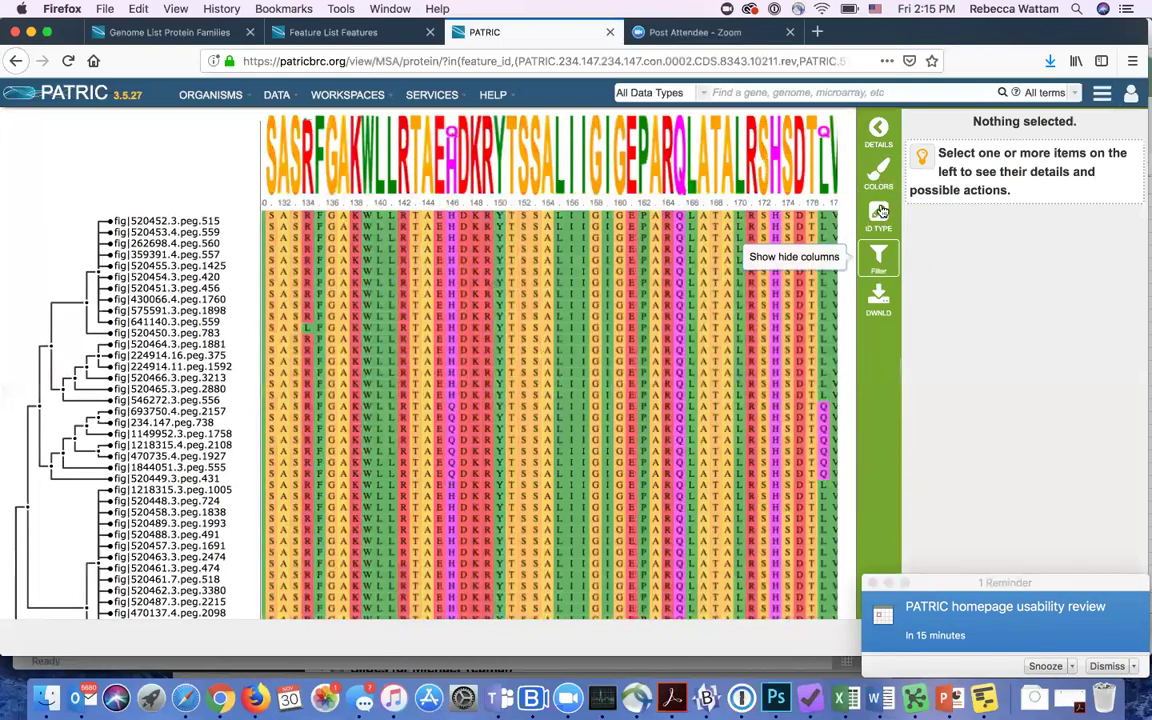
click(879, 175)
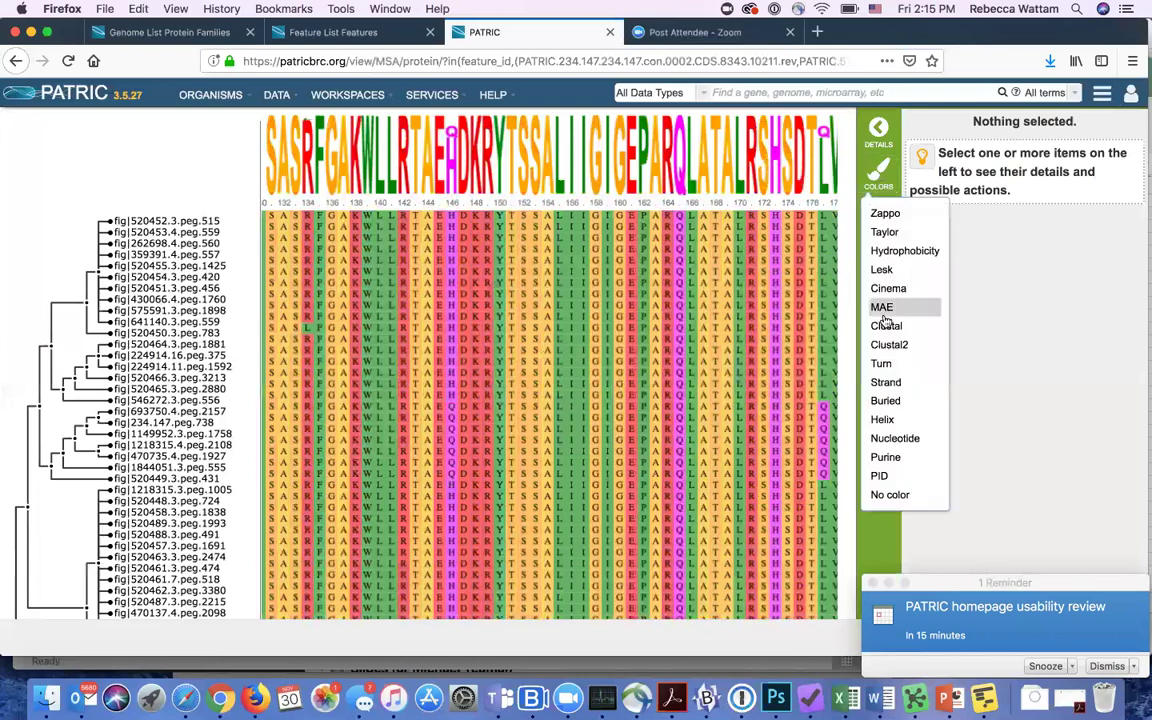
click(882, 309)
Step: Try the Turn colour scheme, then settle on Buried colouring for the alignment
click(879, 175)
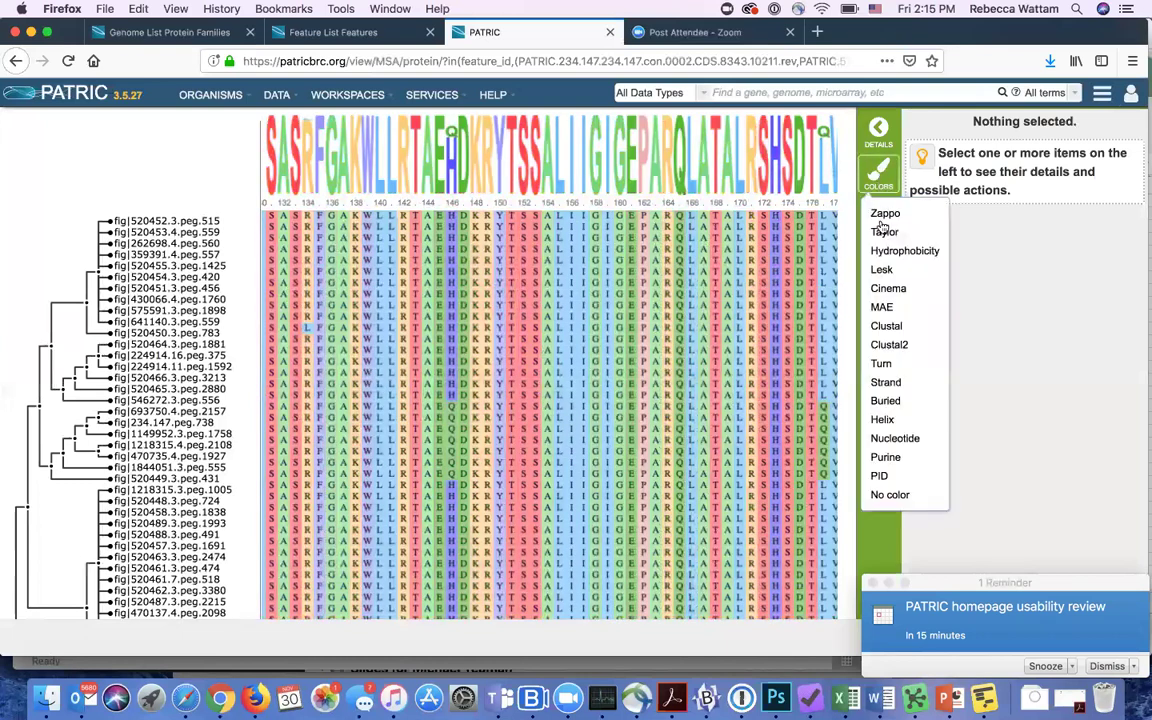
click(884, 366)
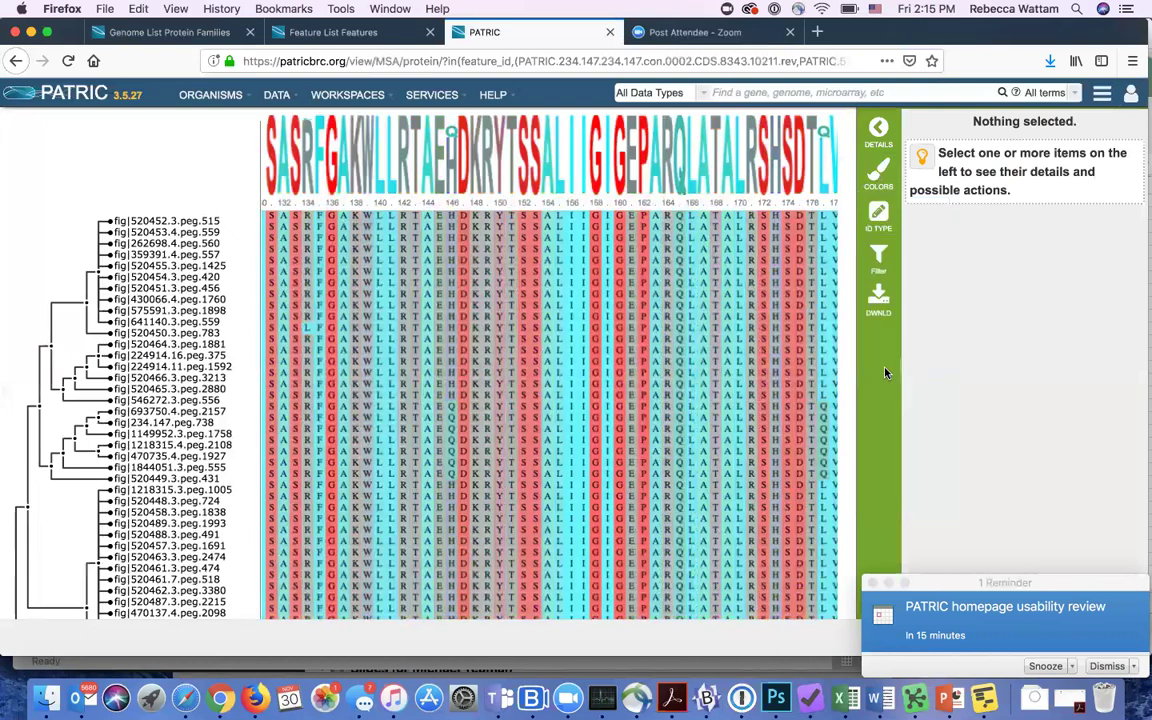
click(897, 188)
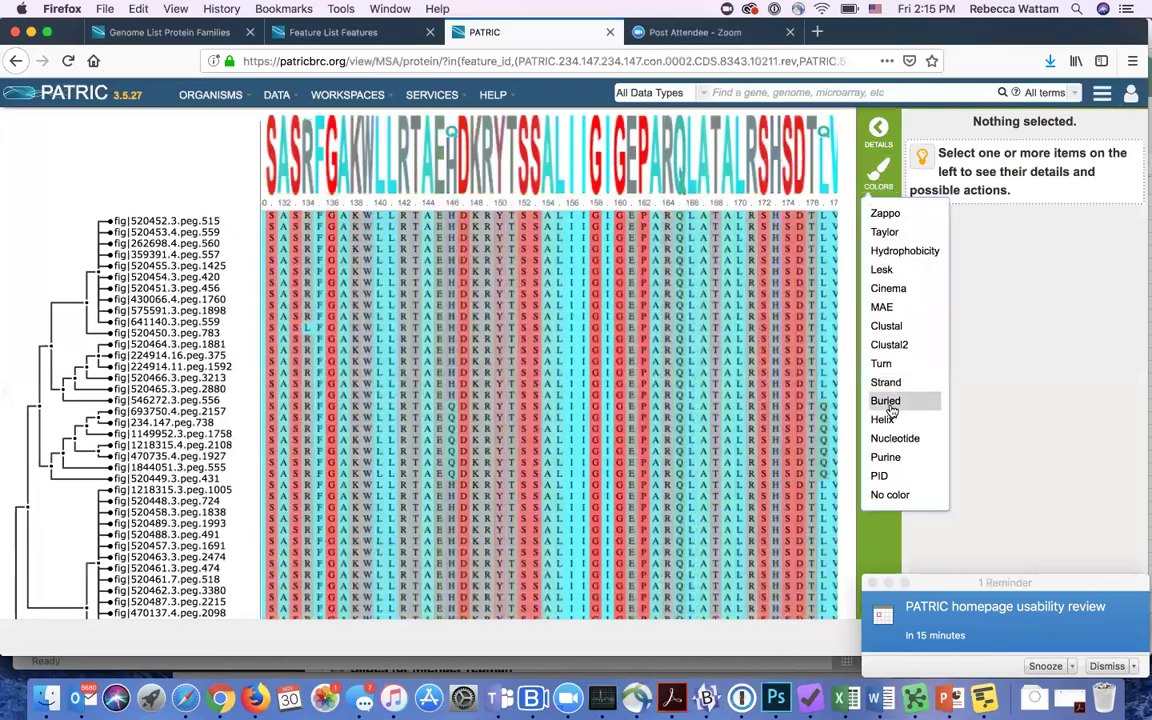
click(889, 403)
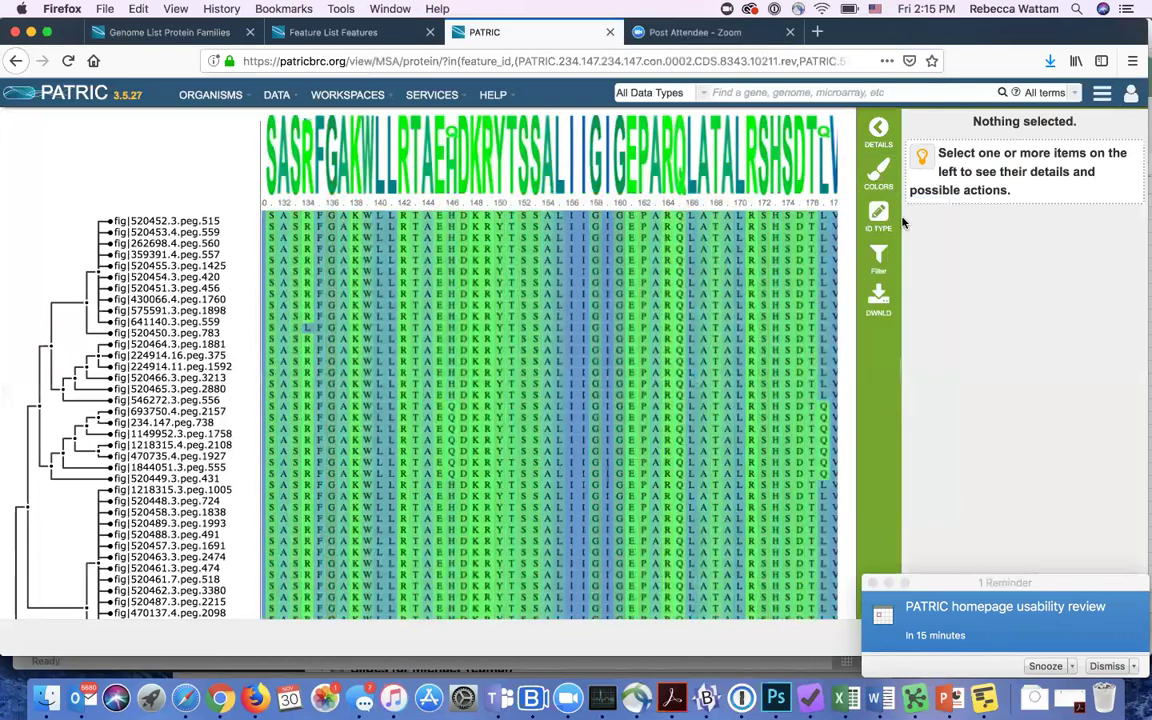
click(877, 174)
click(874, 405)
click(878, 174)
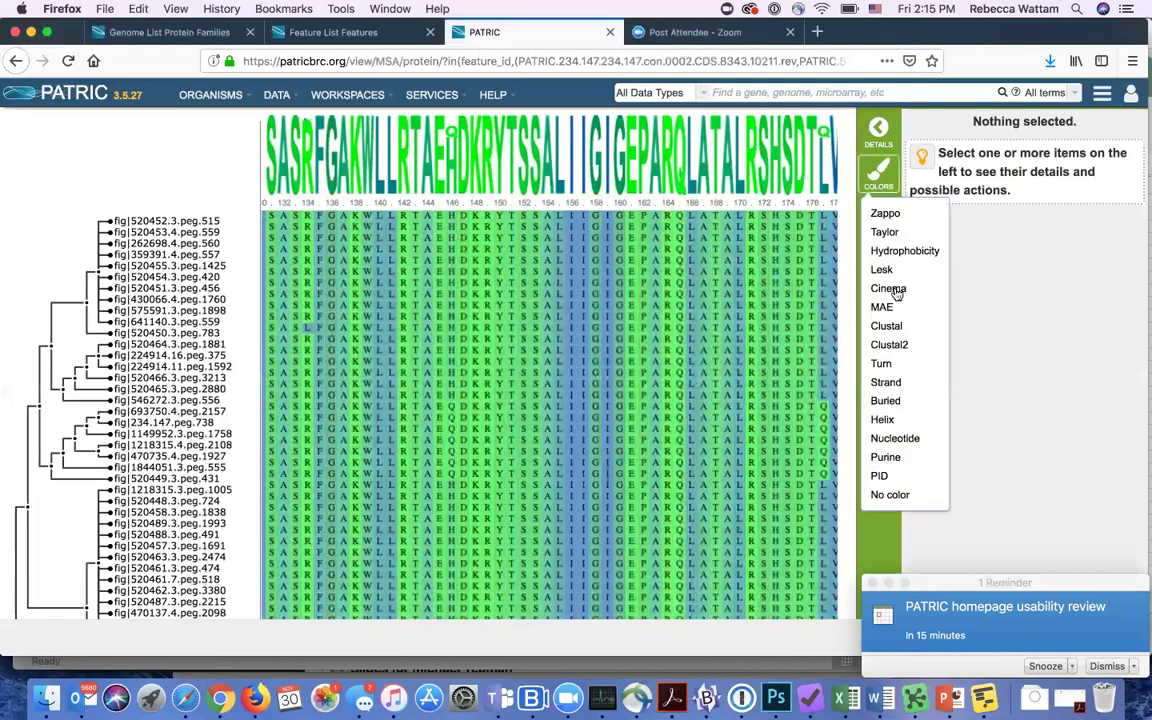